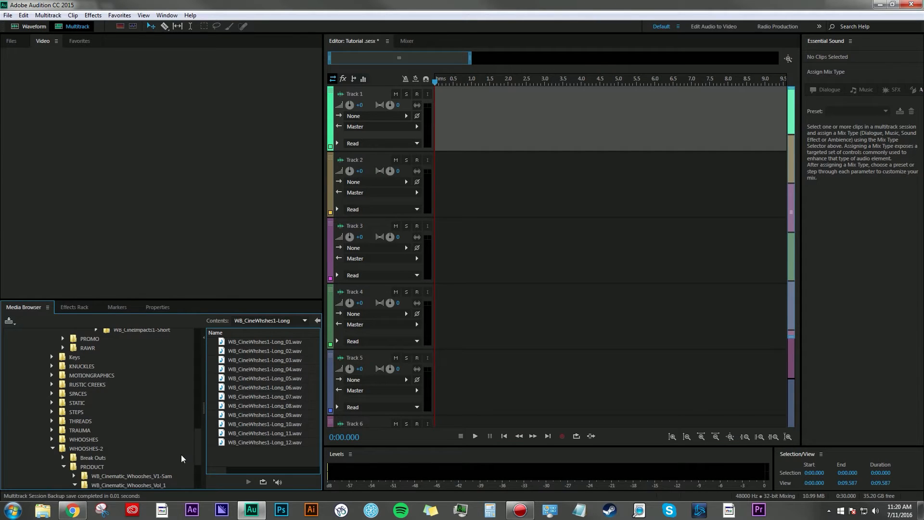
Switch to Chrome to look at the Cinematic Combo Pack product page, and return to Audition.
{"action": "left_click", "coordinate": [72, 510]}
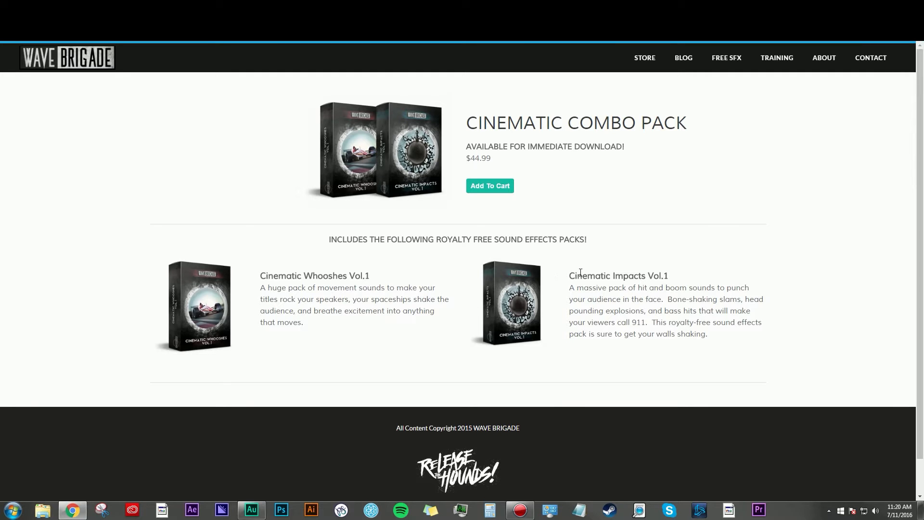
{"action": "left_click", "coordinate": [252, 511]}
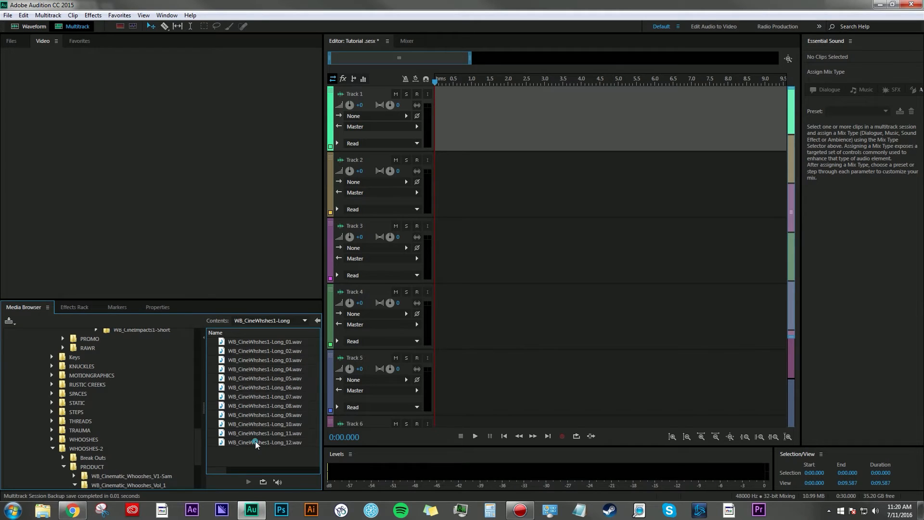
Place the sound file WB_CineWhshes1-Long_12.wav at the start of Track 1.
{"action": "left_click", "coordinate": [233, 444]}
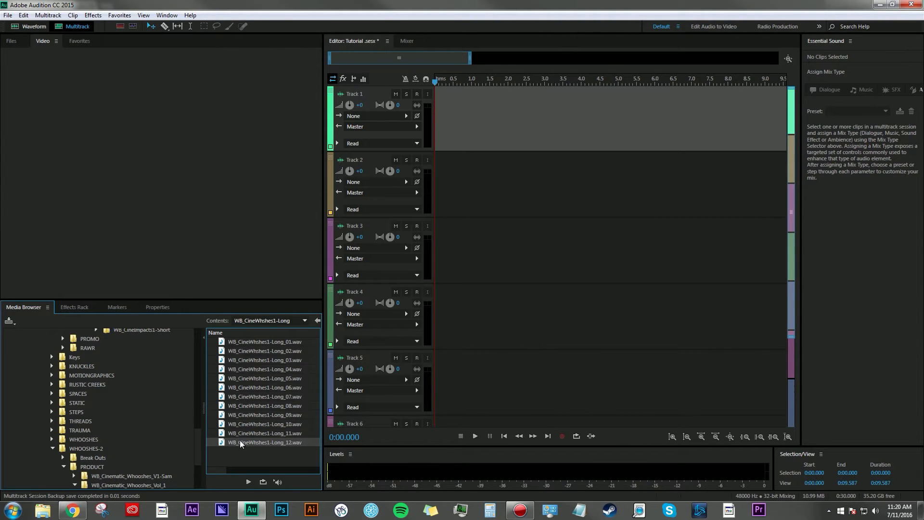
{"action": "left_click_drag", "start_coordinate": [240, 443], "coordinate": [408, 127]}
Open the WB_CineImpacts1-Incoming folder and audition WB_CineImpacts1_Incoming_13.wav with auto-play turned on.
{"action": "scroll", "coordinate": [134, 401], "scroll_direction": "up", "scroll_amount": 3}
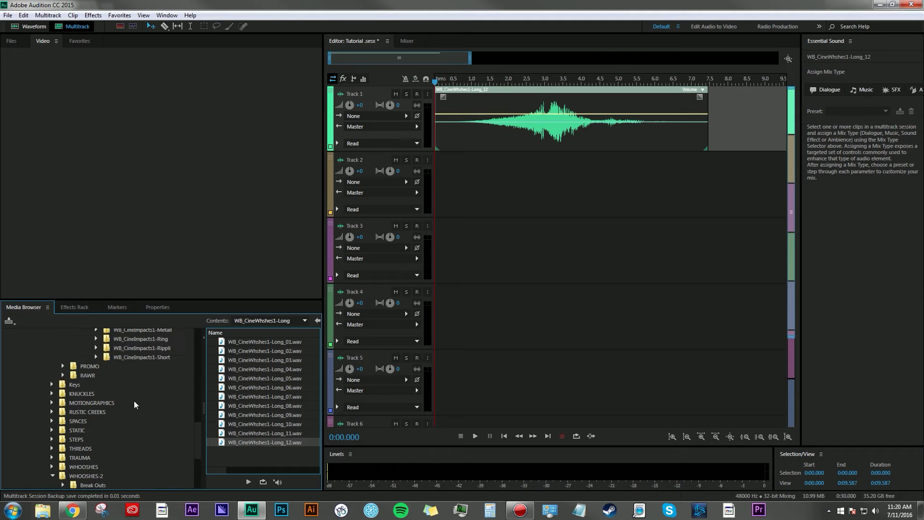
{"action": "scroll", "coordinate": [136, 407], "scroll_direction": "up", "scroll_amount": 2}
{"action": "left_click", "coordinate": [141, 403]}
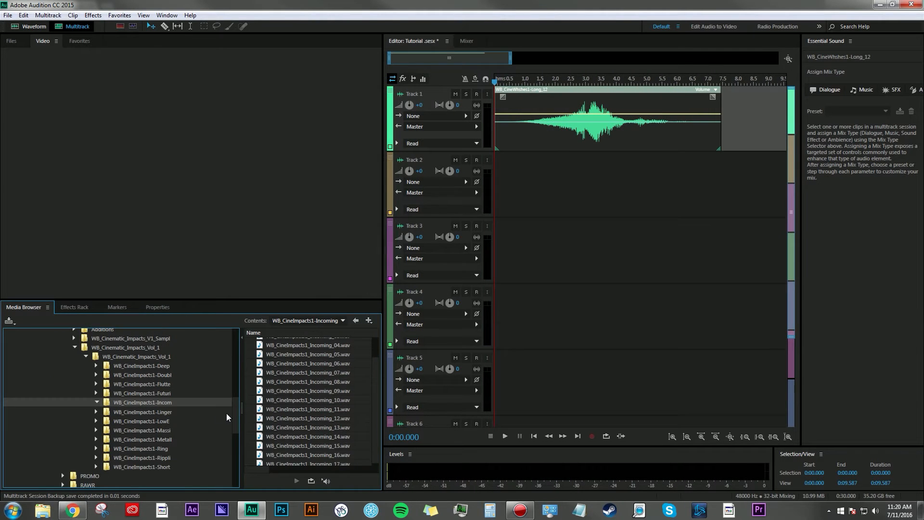
{"action": "left_click_drag", "start_coordinate": [243, 408], "coordinate": [201, 408]}
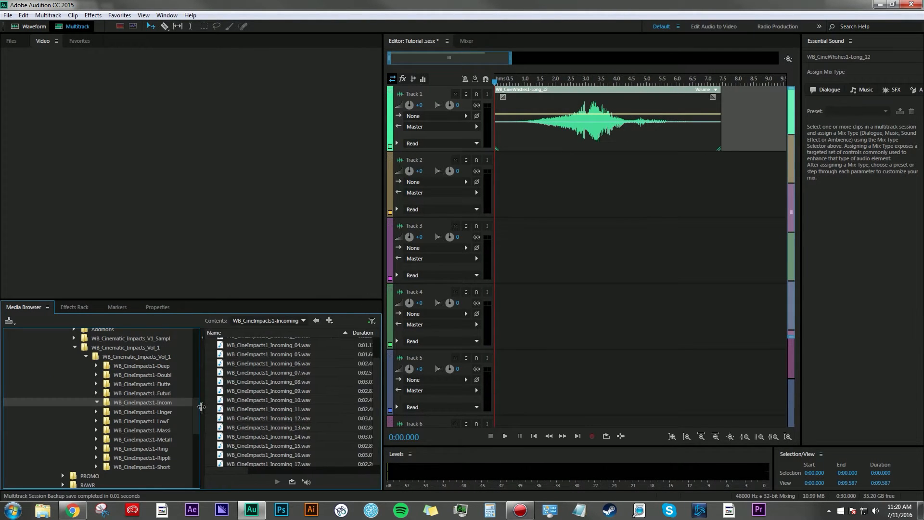
{"action": "left_click", "coordinate": [305, 482]}
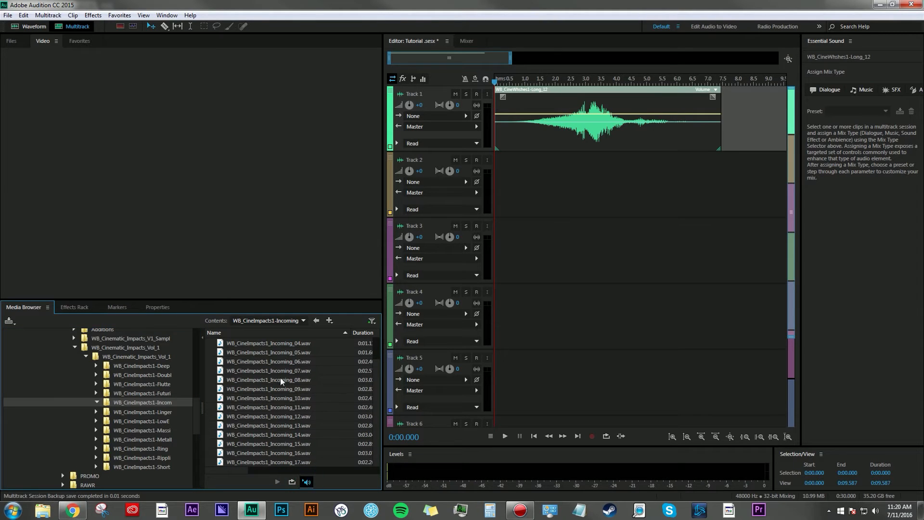
{"action": "left_click", "coordinate": [283, 427]}
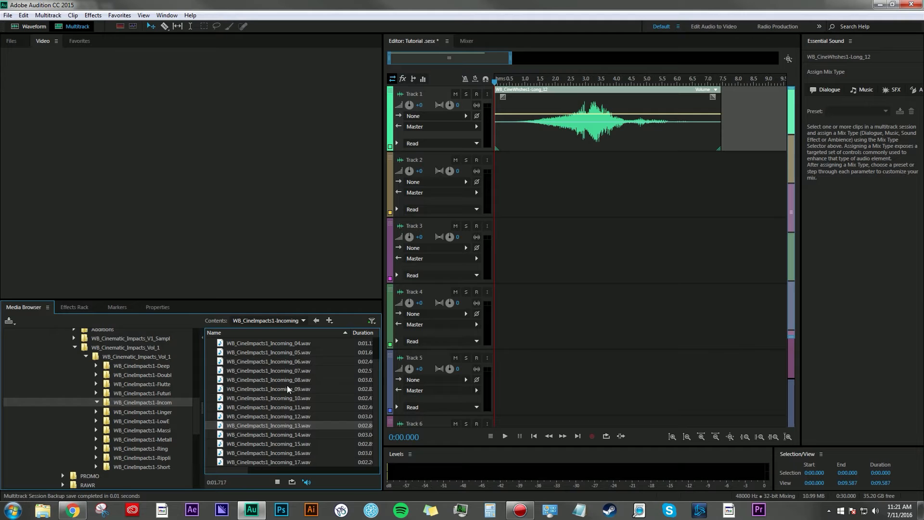
Place WB_CineImpacts1_Incoming_13.wav on Track 2 under the whoosh, starting at about 3.4 s.
{"action": "left_click_drag", "start_coordinate": [278, 427], "coordinate": [648, 166]}
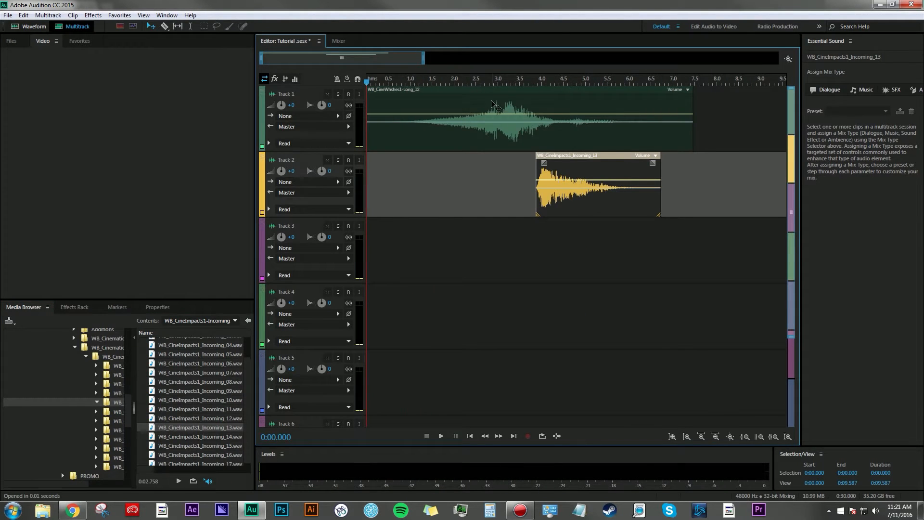
{"action": "left_click", "coordinate": [581, 148]}
{"action": "left_click", "coordinate": [585, 155]}
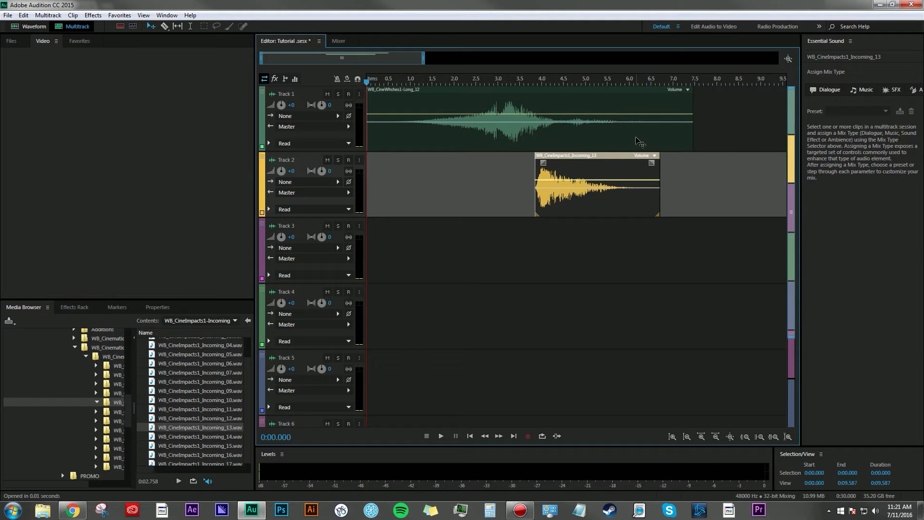
{"action": "left_click_drag", "start_coordinate": [603, 158], "coordinate": [587, 158]}
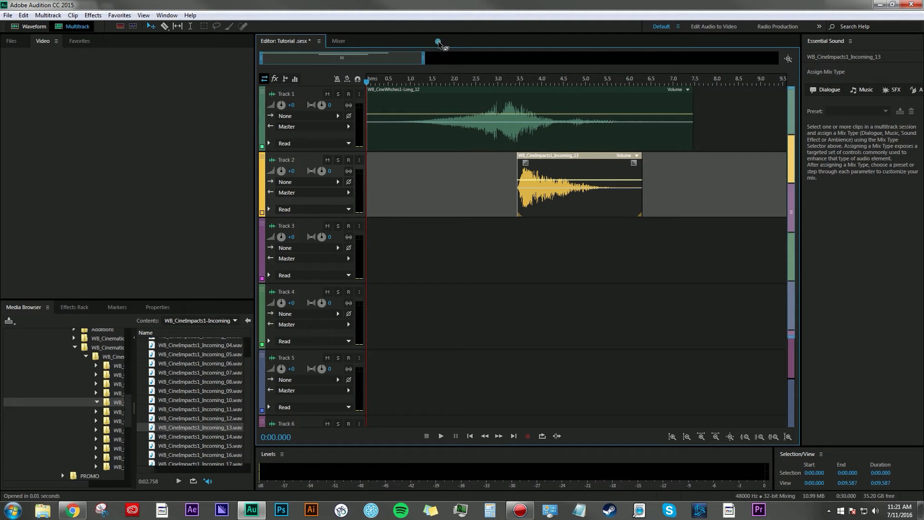
Play the whoosh to find its peak, park the playhead there at 0:03.283, and align the impact clip's peak with it.
{"action": "left_click", "coordinate": [423, 94]}
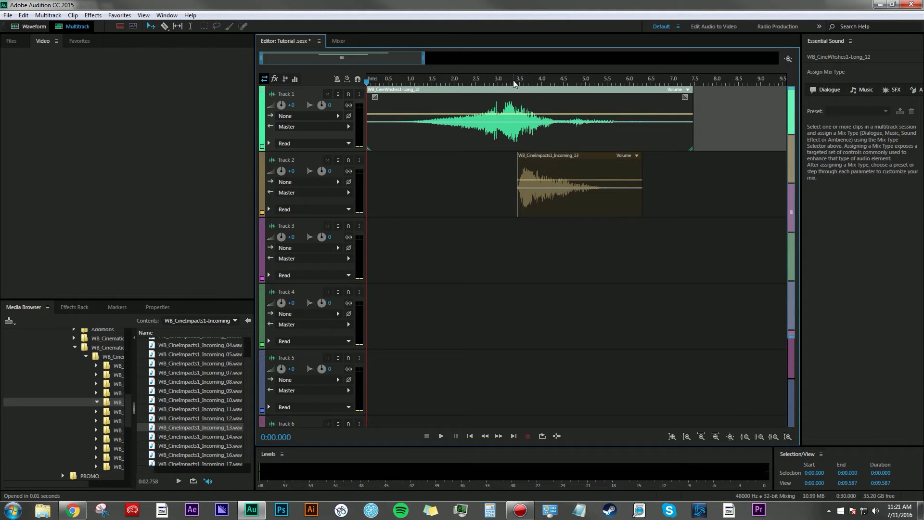
{"action": "left_click_drag", "start_coordinate": [561, 162], "coordinate": [612, 165]}
{"action": "left_click_drag", "start_coordinate": [443, 83], "coordinate": [425, 83]}
{"action": "key", "text": "space"}
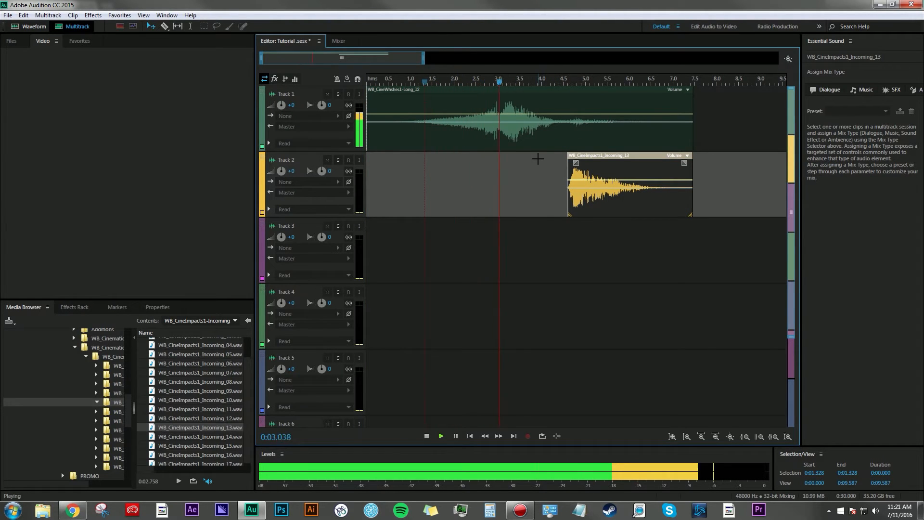
{"action": "key", "text": "space"}
{"action": "left_click_drag", "start_coordinate": [504, 82], "coordinate": [510, 83]}
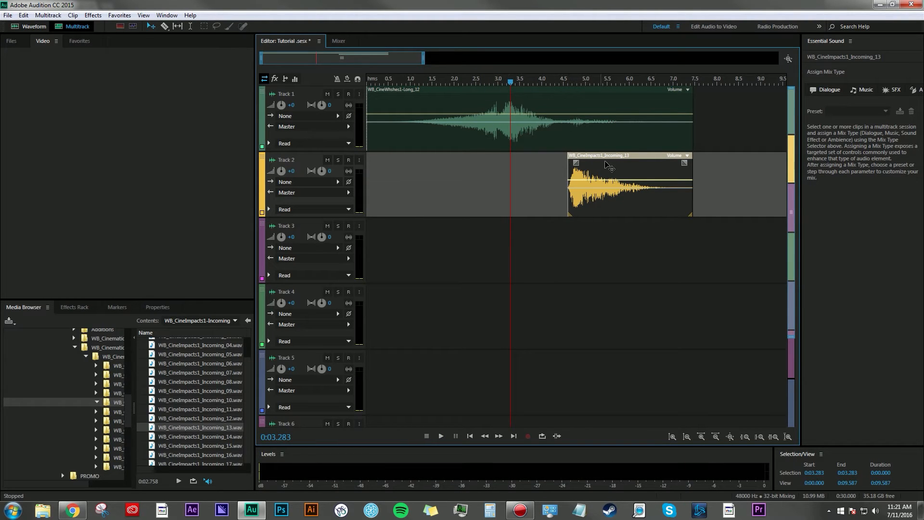
{"action": "left_click_drag", "start_coordinate": [615, 158], "coordinate": [550, 159]}
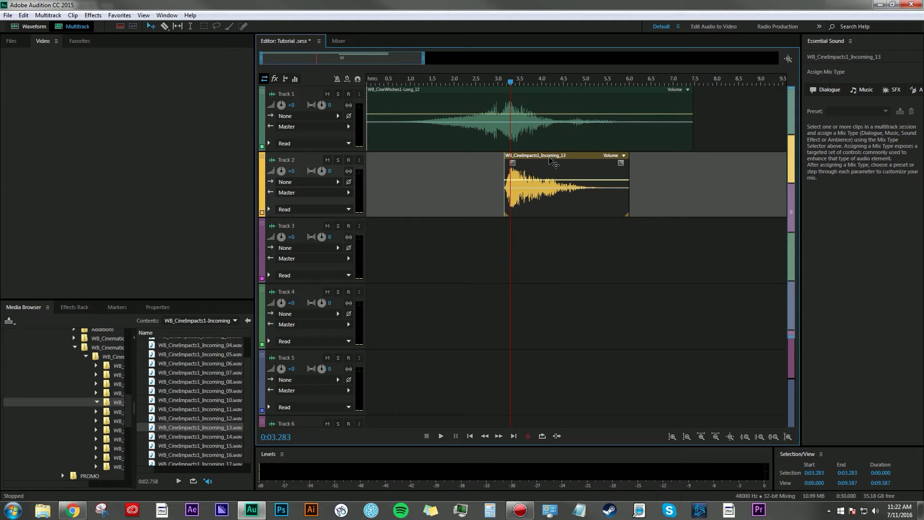
Split the whoosh clip on Track 1 at the playhead and lock its second half in time.
{"action": "key", "text": "r"}
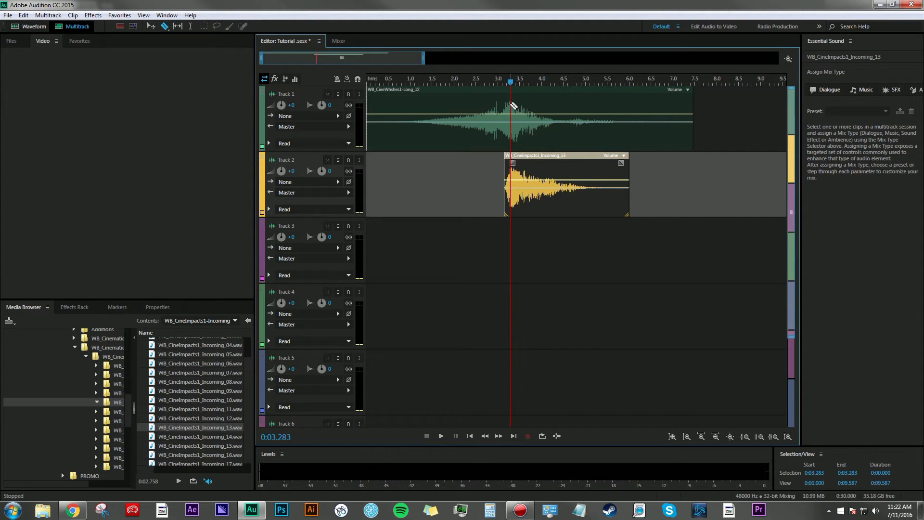
{"action": "left_click", "coordinate": [512, 105]}
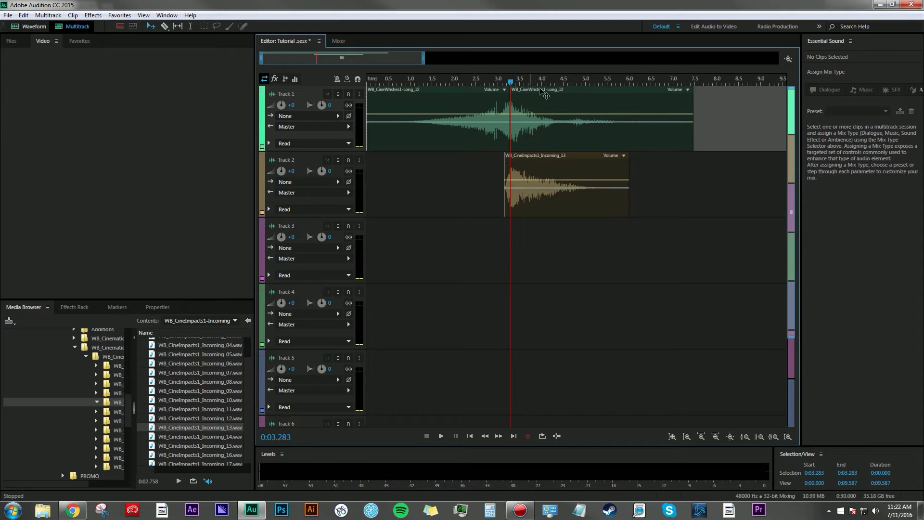
{"action": "left_click", "coordinate": [558, 91]}
{"action": "right_click", "coordinate": [557, 92]}
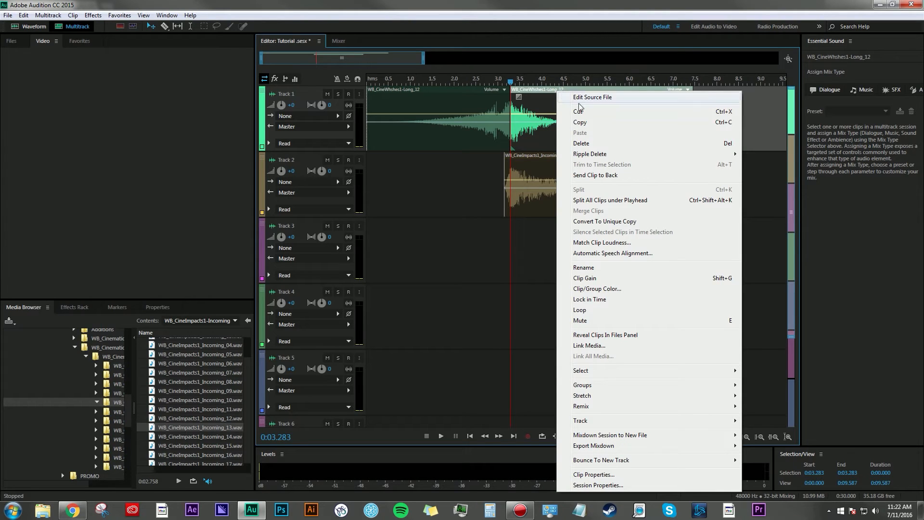
{"action": "left_click", "coordinate": [585, 299]}
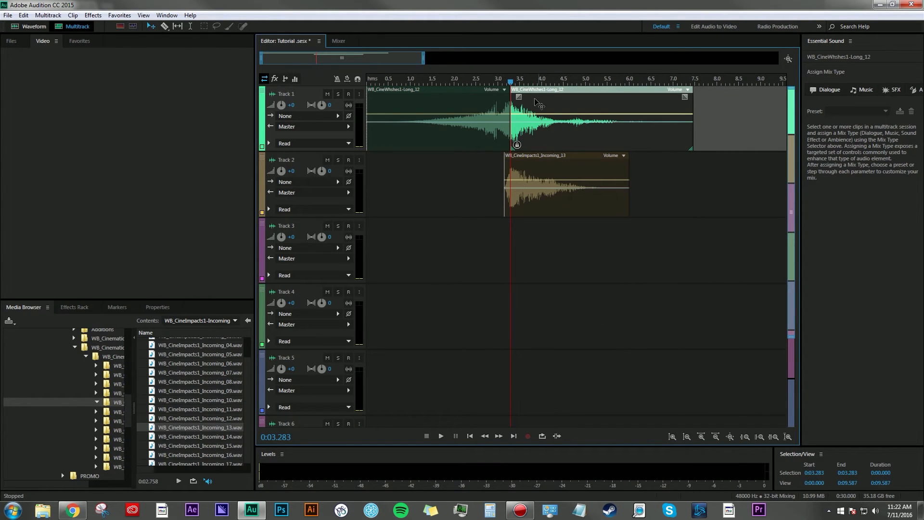
Move the locked second half of the whoosh clip down to Track 3.
{"action": "left_click_drag", "start_coordinate": [550, 94], "coordinate": [543, 244]}
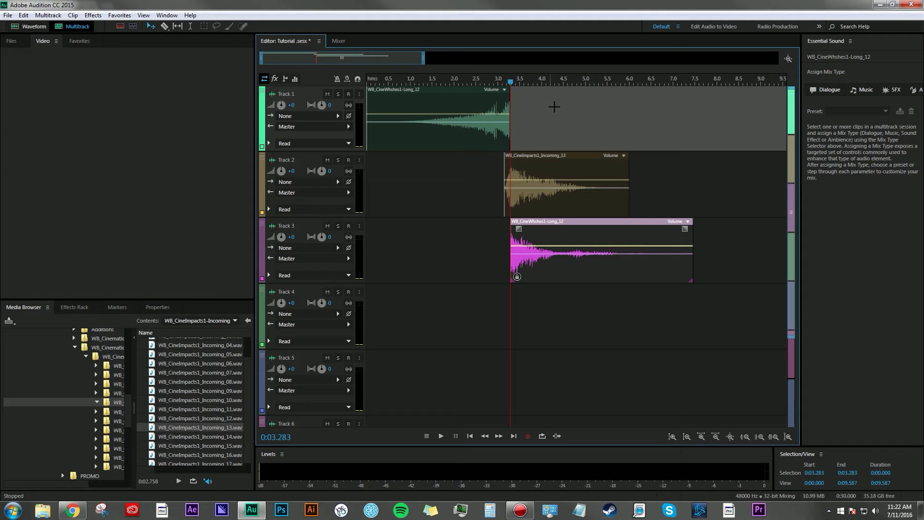
{"action": "left_click", "coordinate": [569, 231]}
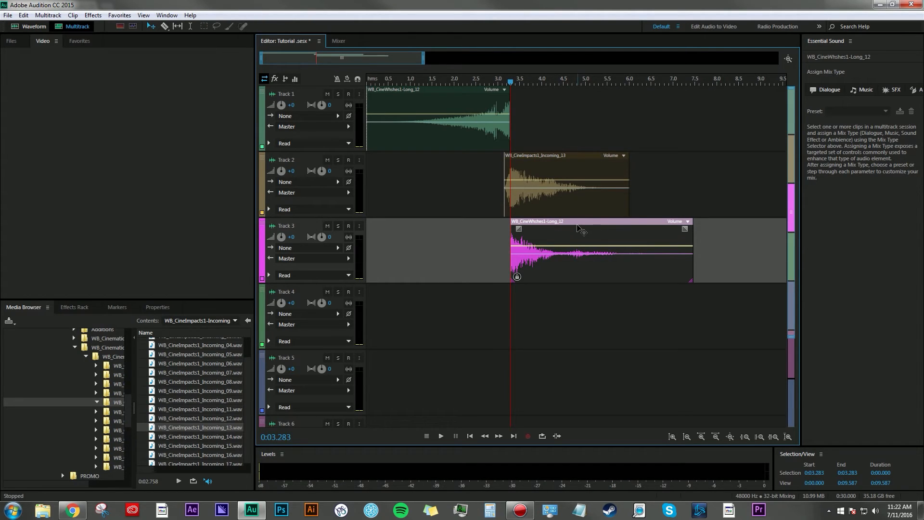
{"action": "left_click", "coordinate": [461, 93]}
{"action": "left_click", "coordinate": [596, 236]}
{"action": "left_click_drag", "start_coordinate": [608, 246], "coordinate": [568, 207]}
{"action": "left_click", "coordinate": [545, 157]}
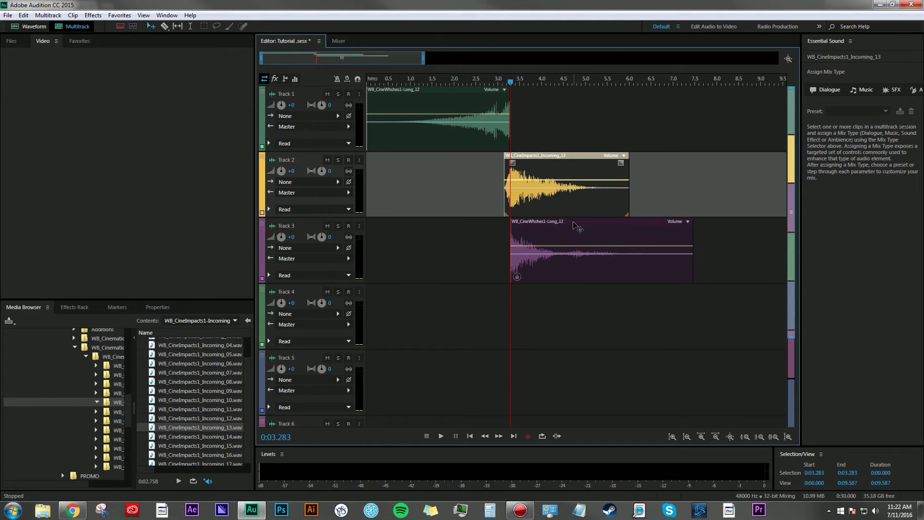
Lower the clip gain of the whoosh tail on Track 3 to -16.8 dB and play the mix from about 2 s.
{"action": "left_click", "coordinate": [574, 223]}
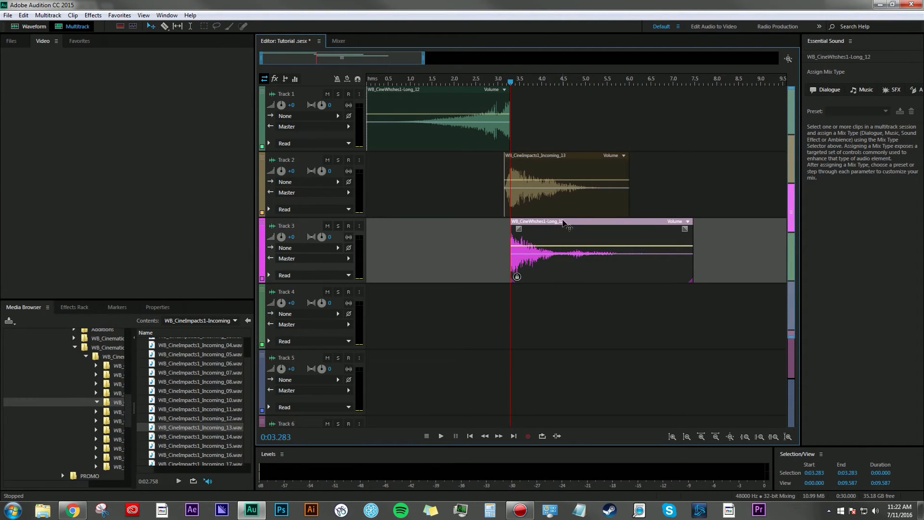
{"action": "left_click", "coordinate": [574, 220]}
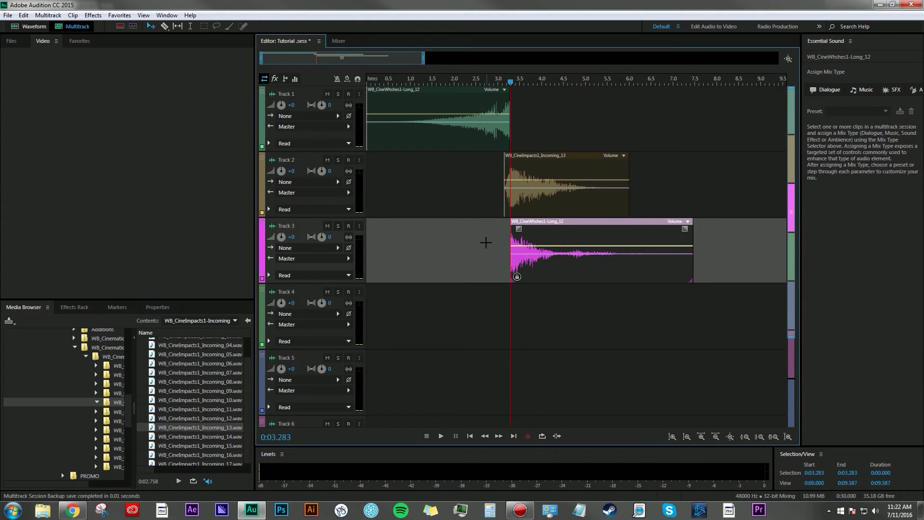
{"action": "left_click", "coordinate": [159, 307]}
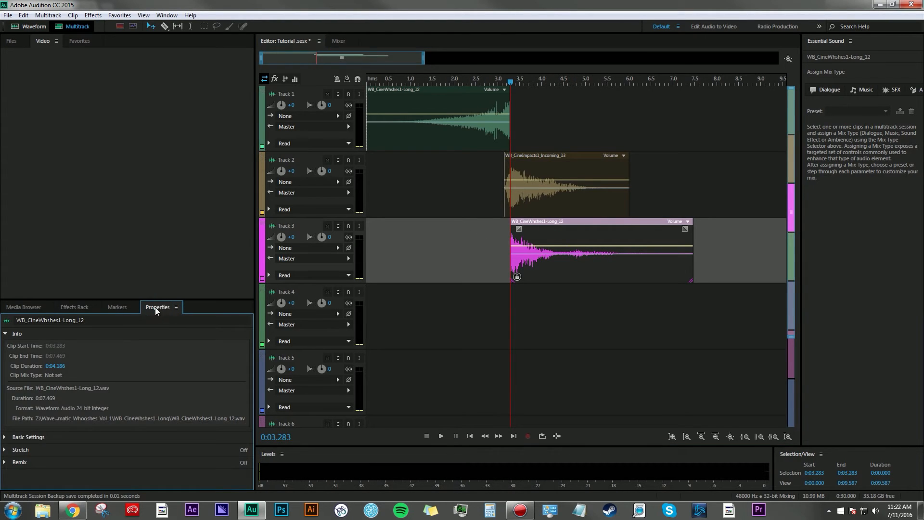
{"action": "left_click", "coordinate": [17, 333]}
{"action": "left_click", "coordinate": [28, 346]}
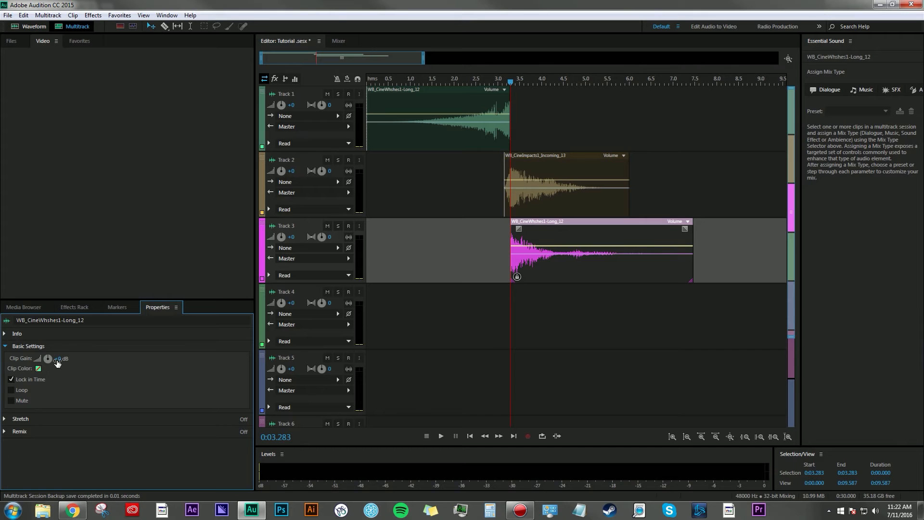
{"action": "left_click_drag", "start_coordinate": [57, 359], "coordinate": [37, 368]}
{"action": "left_click_drag", "start_coordinate": [500, 79], "coordinate": [455, 88]}
{"action": "key", "text": "space"}
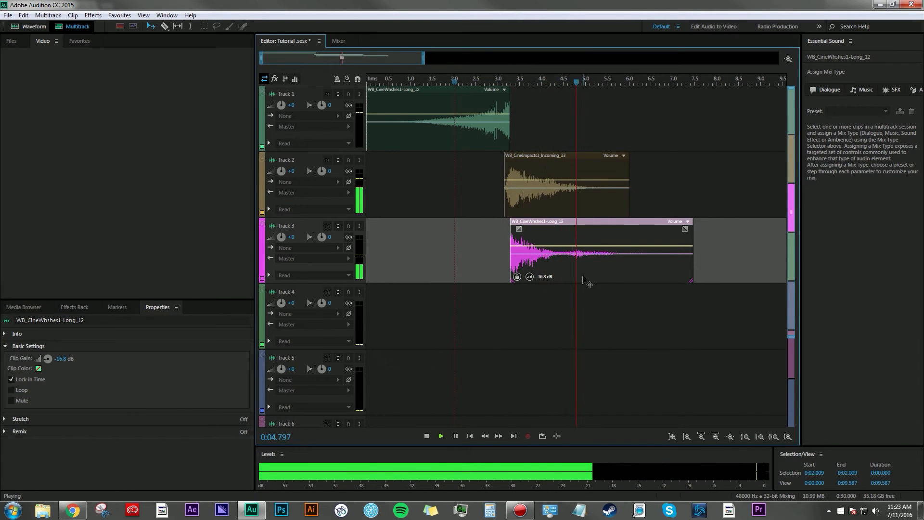
{"action": "key", "text": "space"}
Set the whoosh tail's clip gain to -11.1 dB and play the transition into the impact again.
{"action": "left_click", "coordinate": [61, 359]}
{"action": "type", "text": "-12"}
{"action": "key", "text": "Return"}
{"action": "left_click_drag", "start_coordinate": [72, 358], "coordinate": [76, 361]}
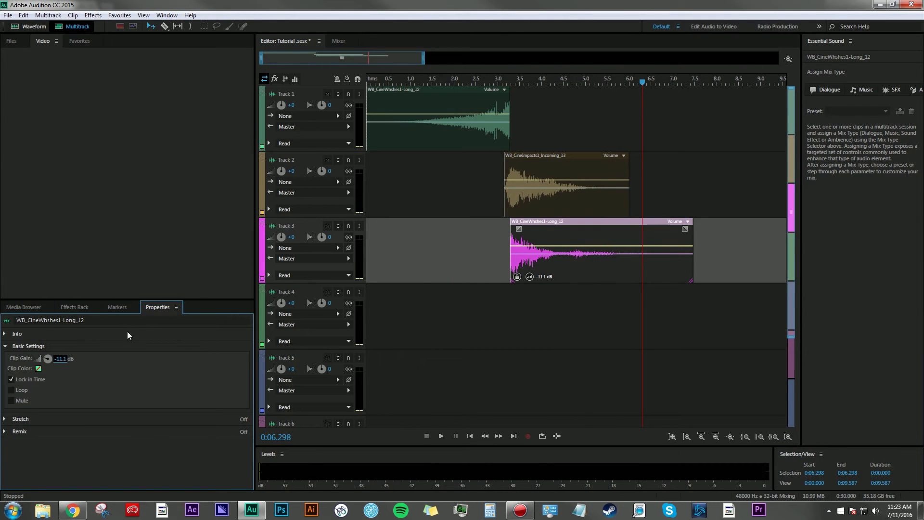
{"action": "left_click", "coordinate": [466, 80]}
{"action": "key", "text": "space"}
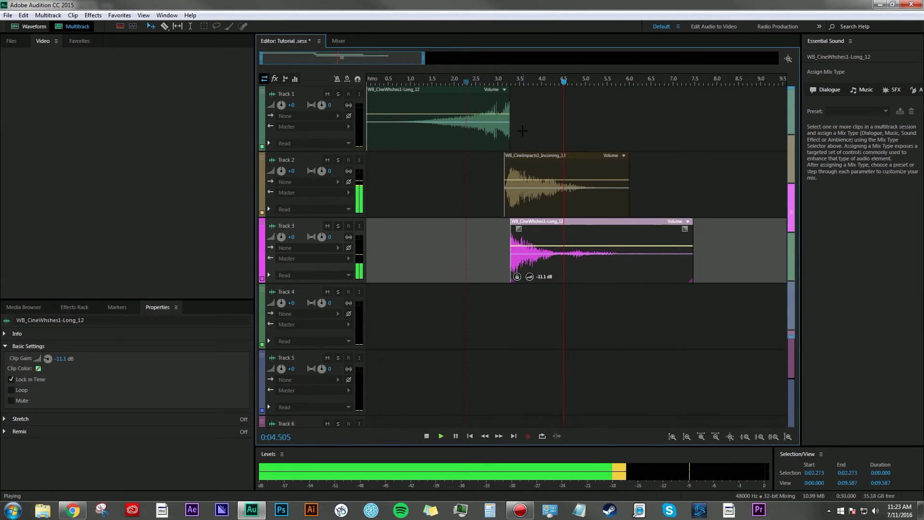
{"action": "key", "text": "space"}
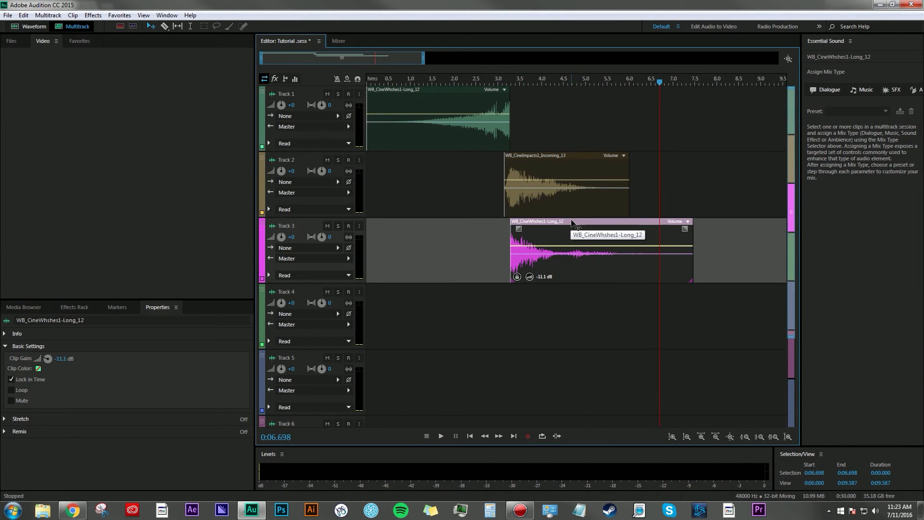
Play the combined whoosh and impact from the start of the session.
{"action": "key", "text": "equal"}
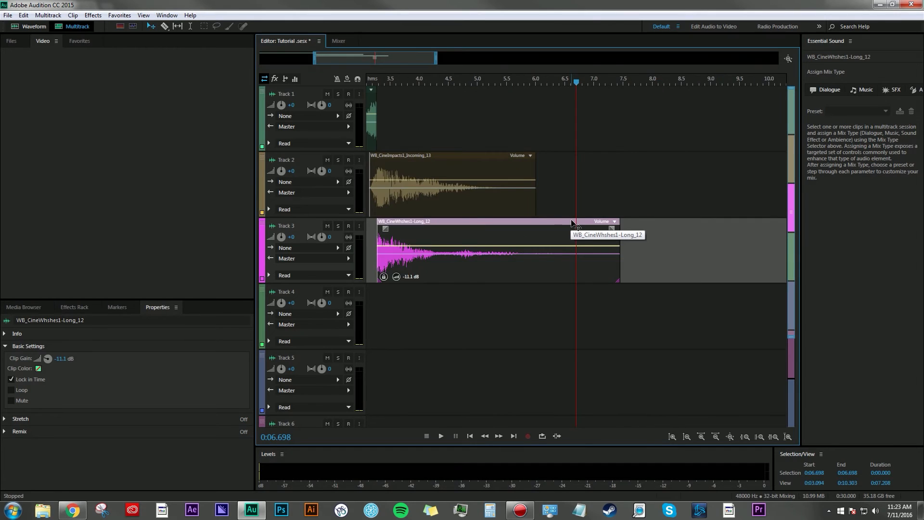
{"action": "key", "text": "minus"}
{"action": "key", "text": "minus"}
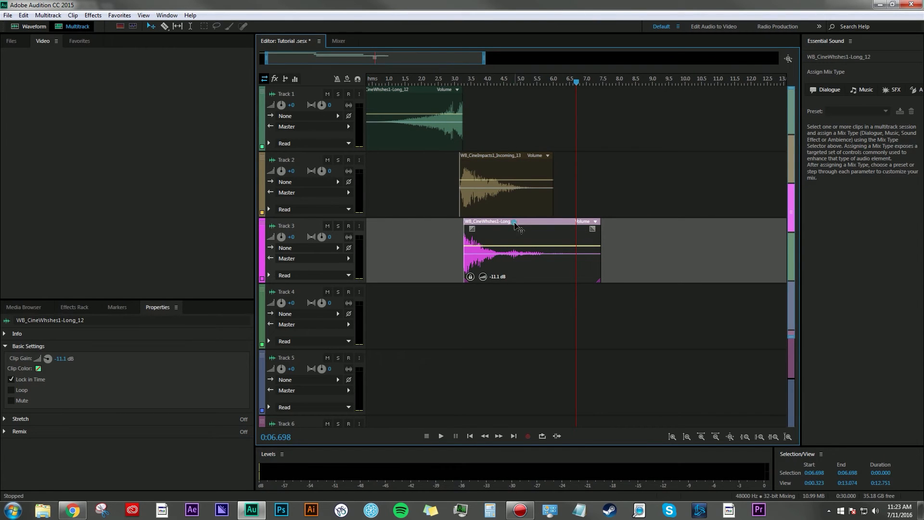
{"action": "left_click", "coordinate": [491, 156]}
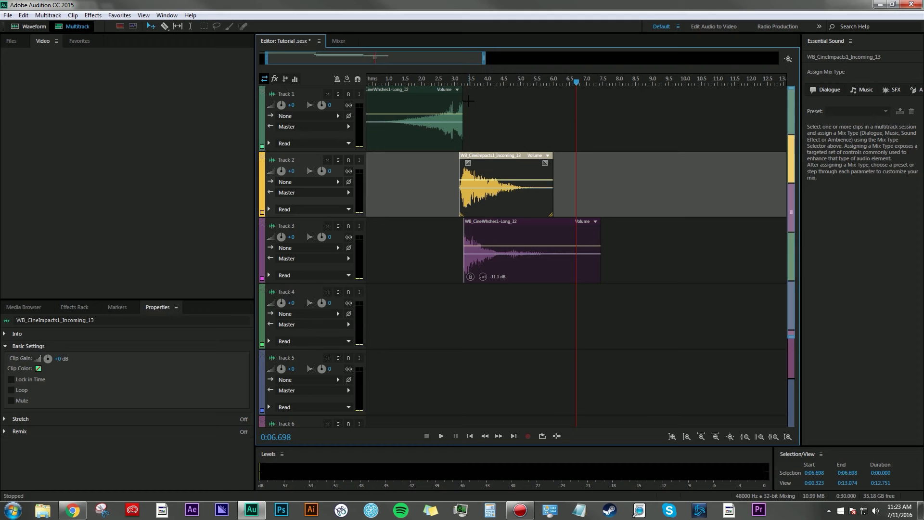
{"action": "key", "text": "Home"}
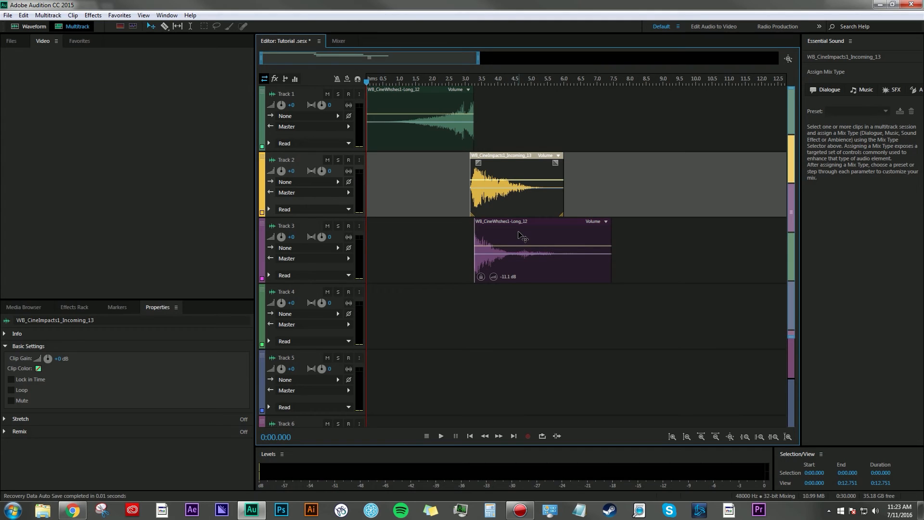
{"action": "key", "text": "space"}
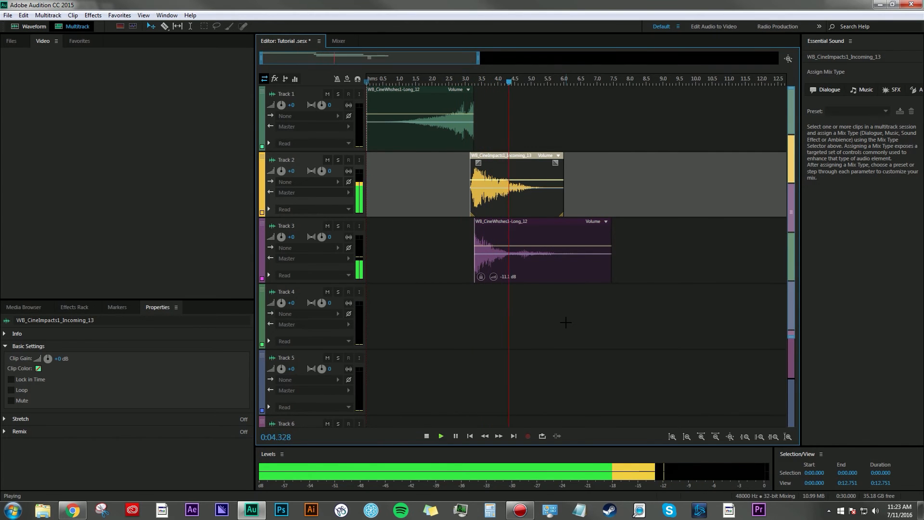
{"action": "key", "text": "space"}
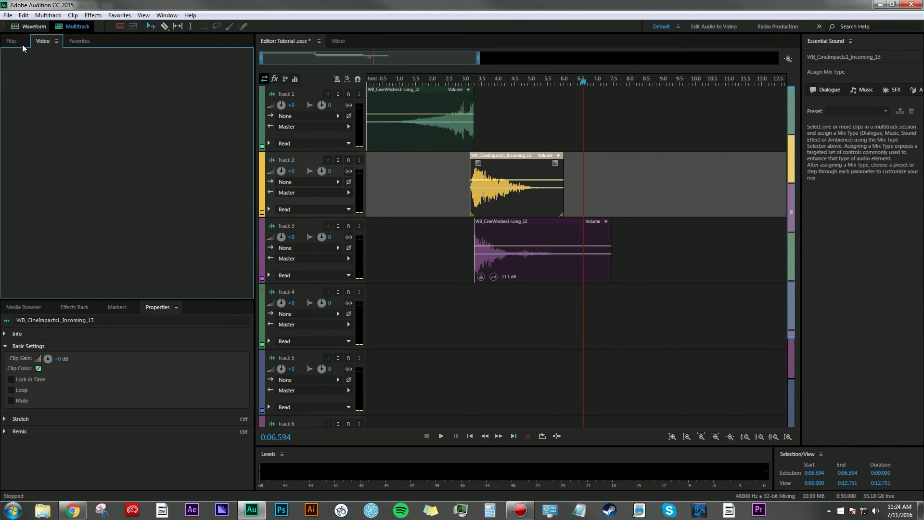
Look at the multitrack mixdown export options for the entire session without exporting.
{"action": "left_click", "coordinate": [8, 16]}
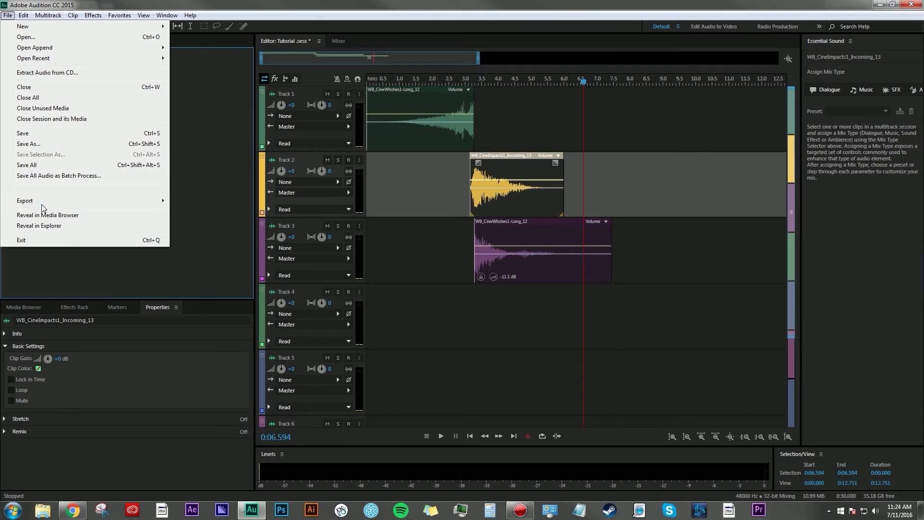
{"action": "mouse_move", "coordinate": [43, 200]}
{"action": "mouse_move", "coordinate": [258, 248]}
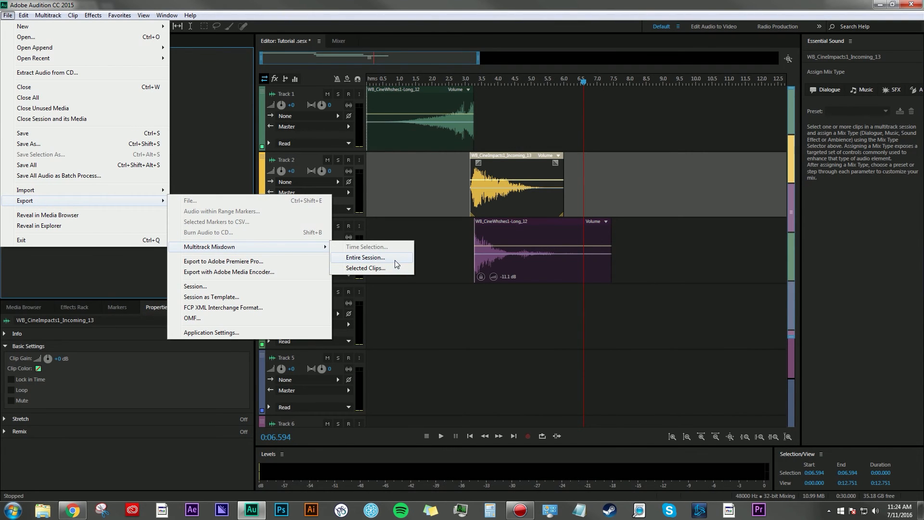
{"action": "left_click", "coordinate": [479, 310]}
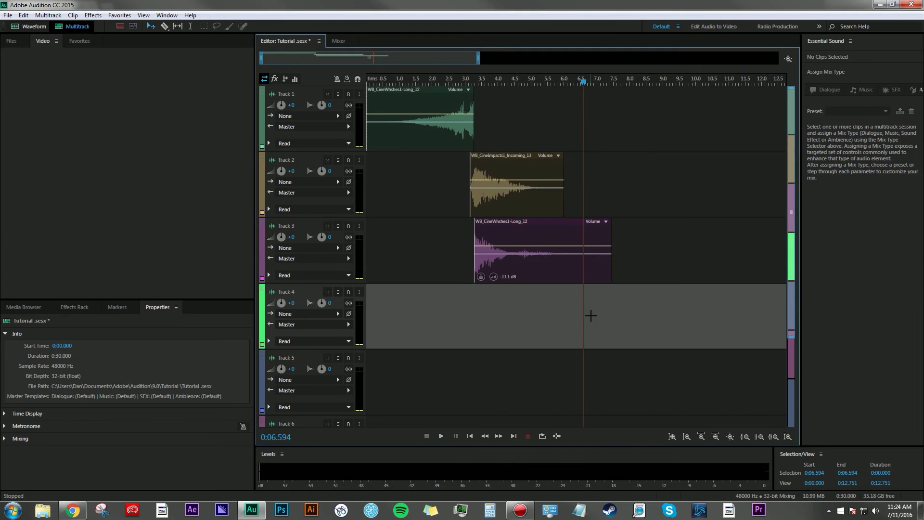
{"action": "left_click", "coordinate": [667, 229]}
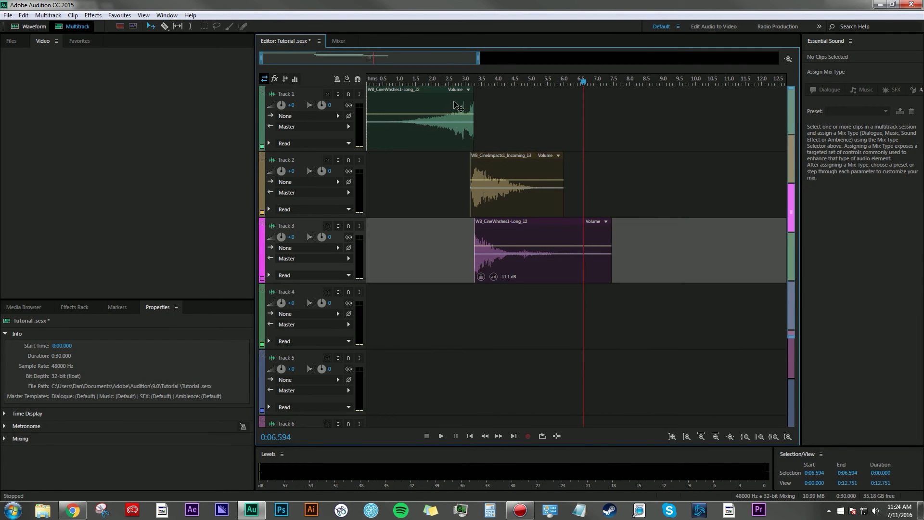